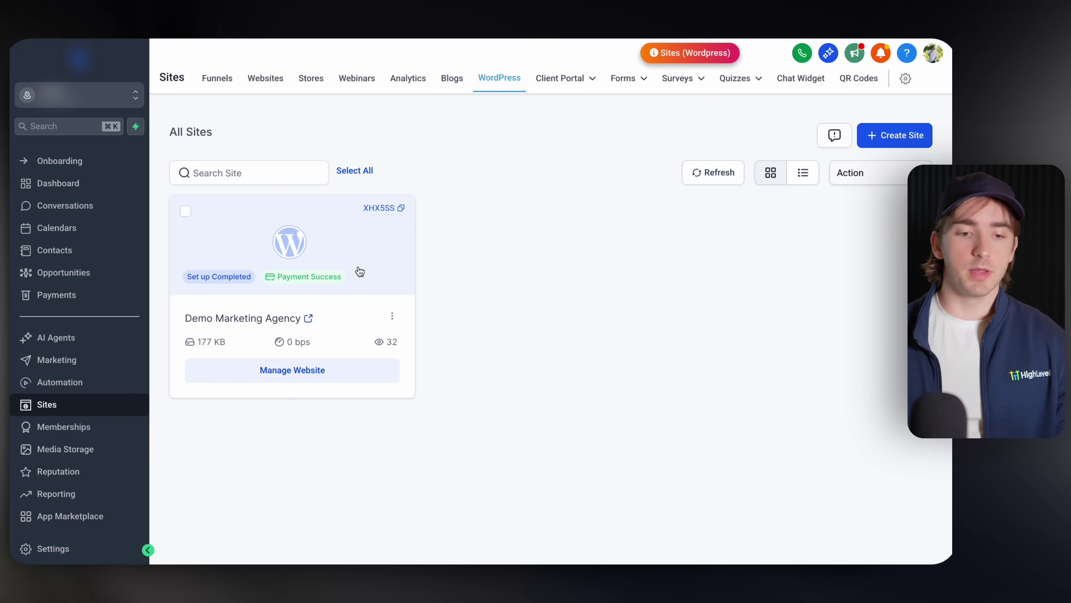
# Open the Demo Marketing Agency site's Info page and scroll down to its three website import options
pyautogui.moveTo(894, 139)
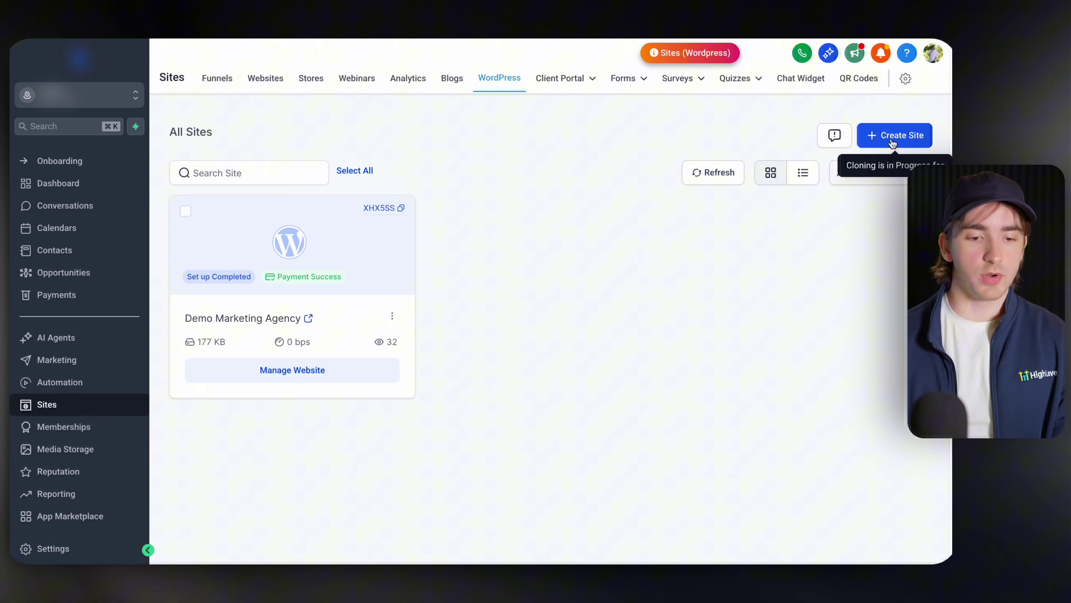
pyautogui.click(313, 256)
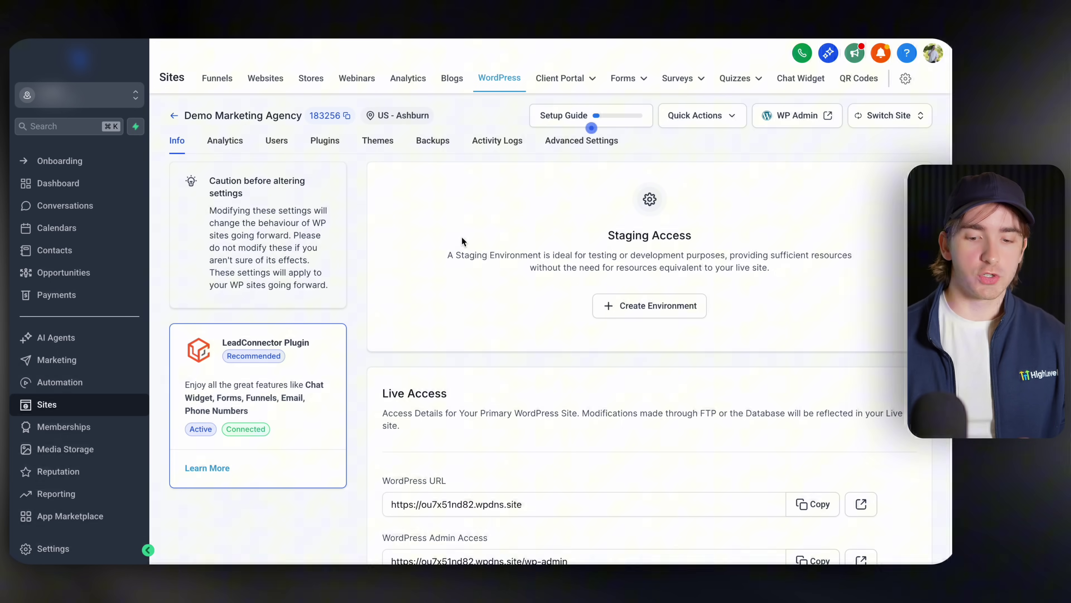
pyautogui.scroll(-15, 462, 238)
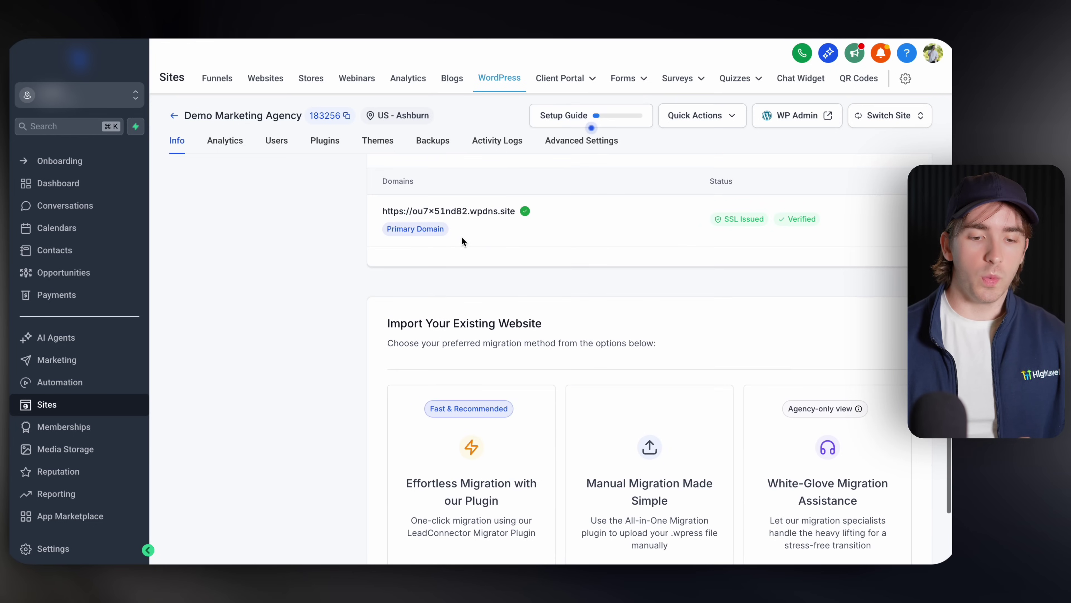
pyautogui.scroll(-1, 461, 236)
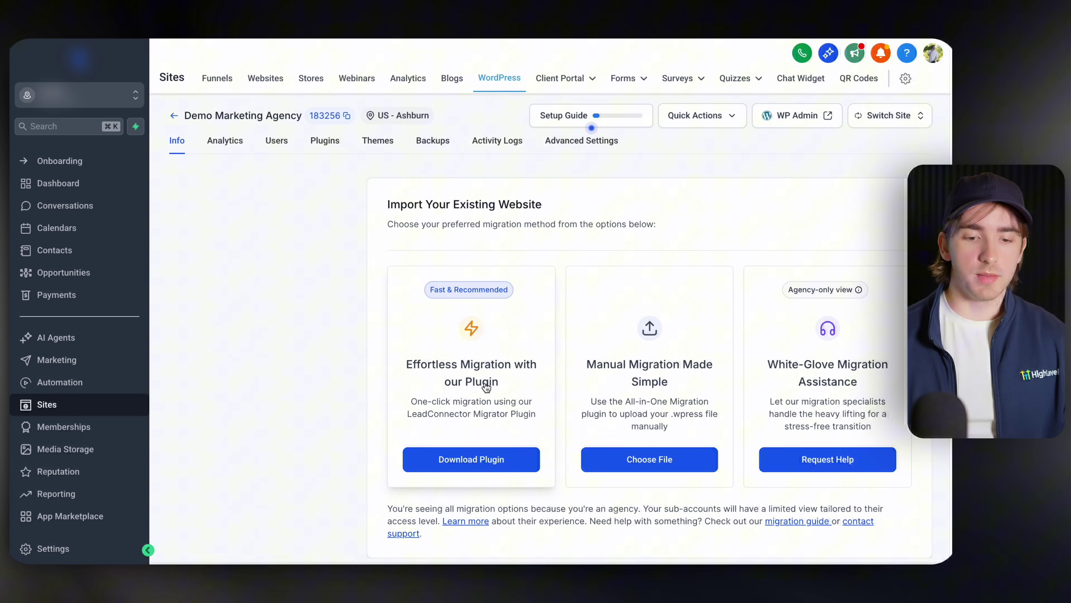
pyautogui.scroll(-1, 498, 363)
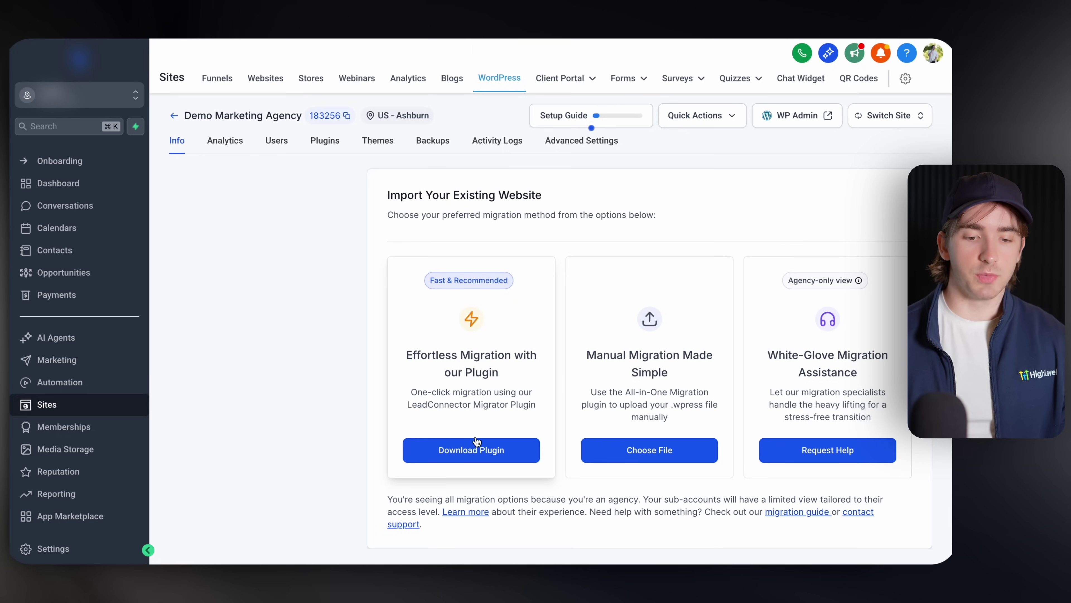
# Save the migrator plugin as lc-migrator-production-1.0.0.zip in Downloads, then open the step-by-step migration guide
pyautogui.click(489, 453)
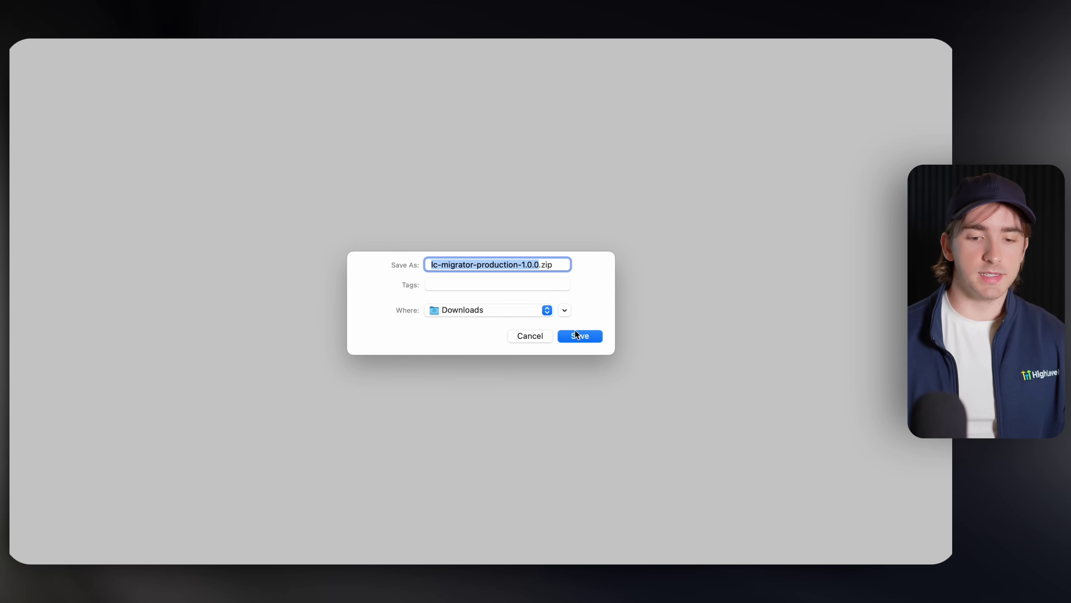
pyautogui.click(578, 336)
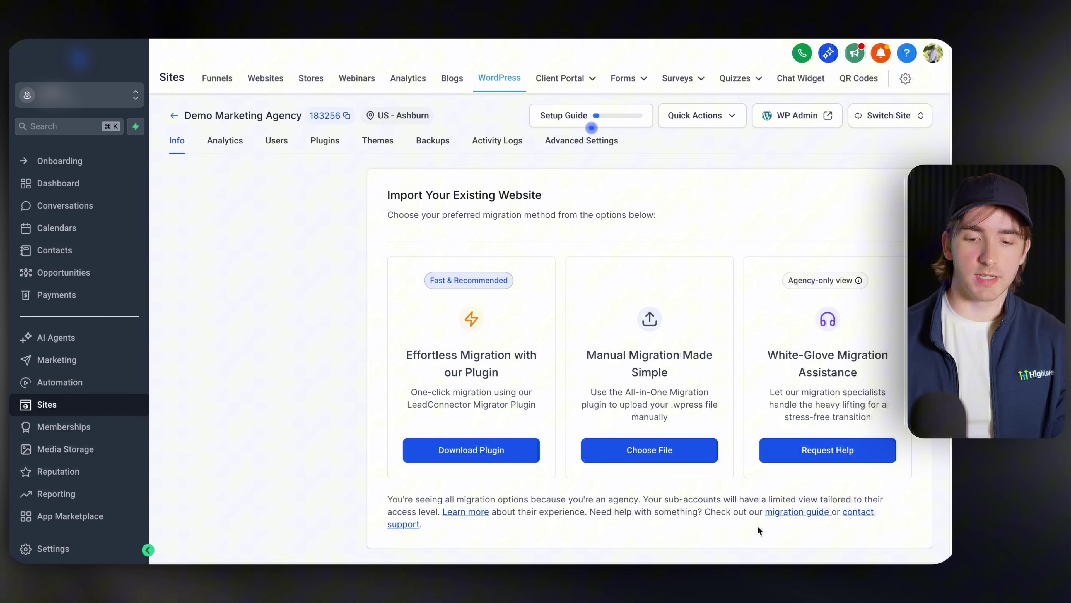
pyautogui.moveTo(703, 511); pyautogui.dragTo(837, 512)
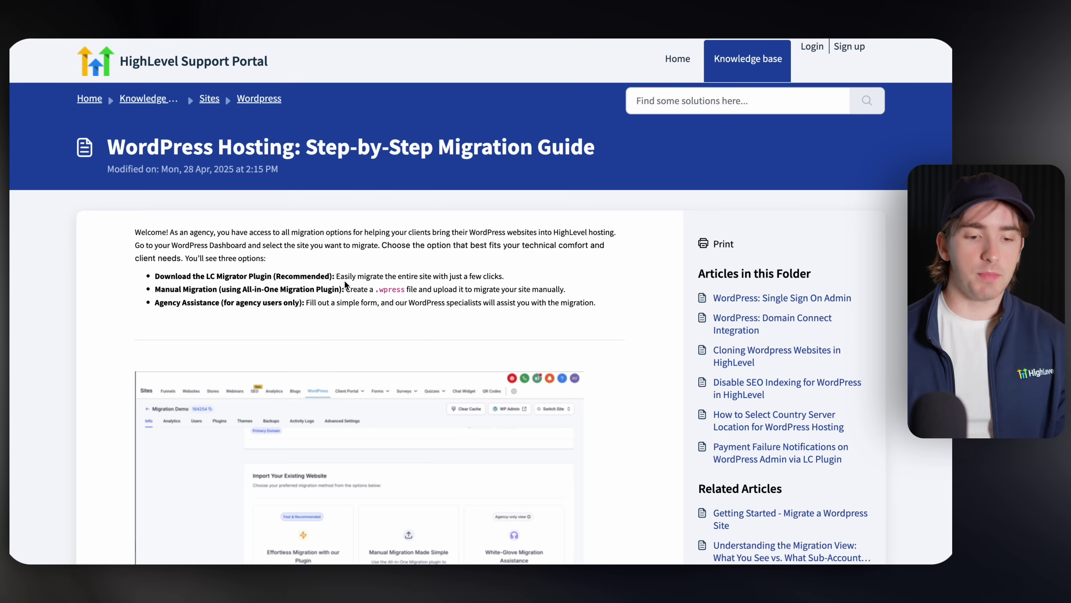
# Read the guide's plugin download and upload steps, then return to the HighLevel import options
pyautogui.scroll(-15, 345, 282)
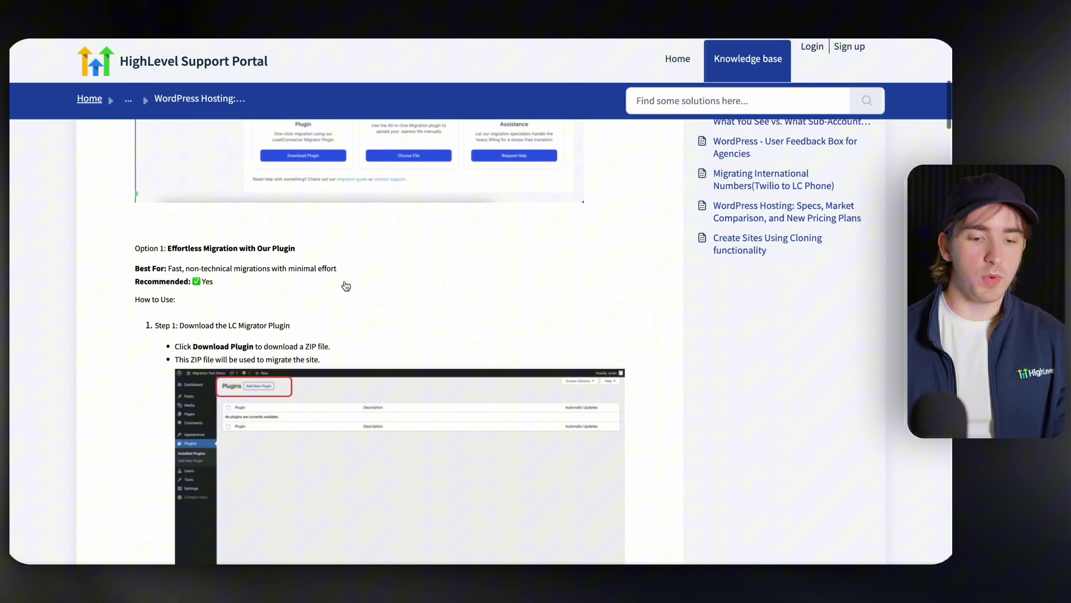
pyautogui.scroll(-4, 345, 283)
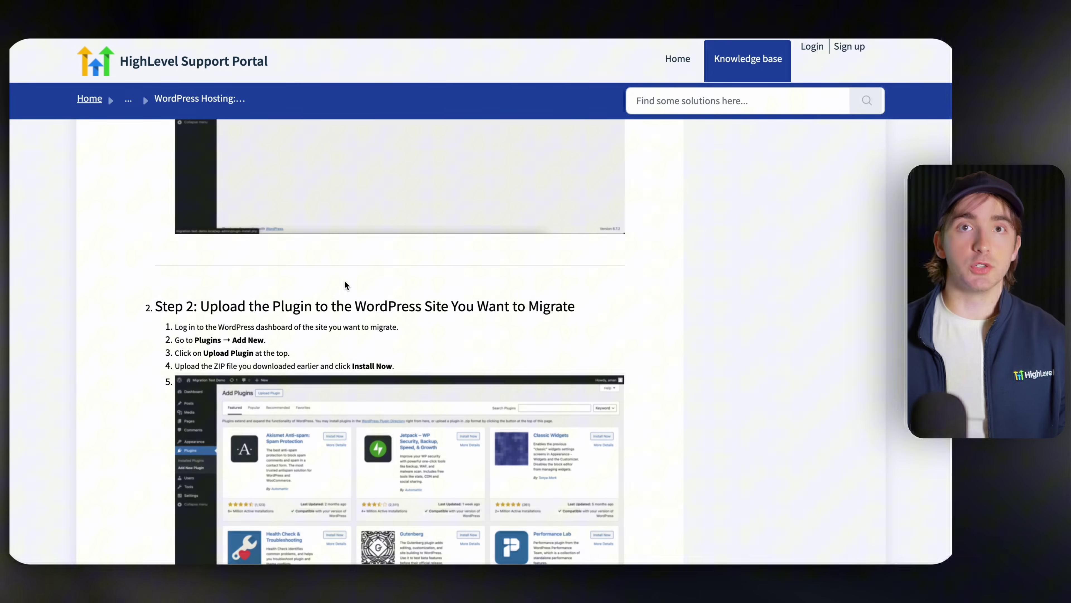
pyautogui.scroll(4, 345, 285)
pyautogui.scroll(5, 344, 284)
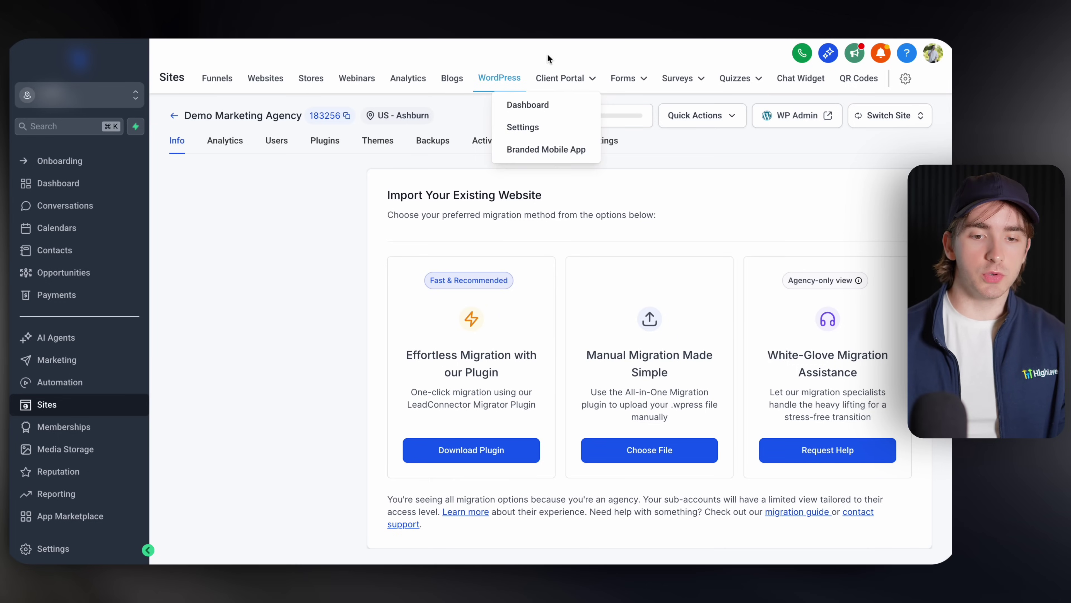
# Upload lc-migrator-production-1.0.0.zip in WordPress Plugins, install it and activate LeadConnector WP Migrator
pyautogui.click(514, 101)
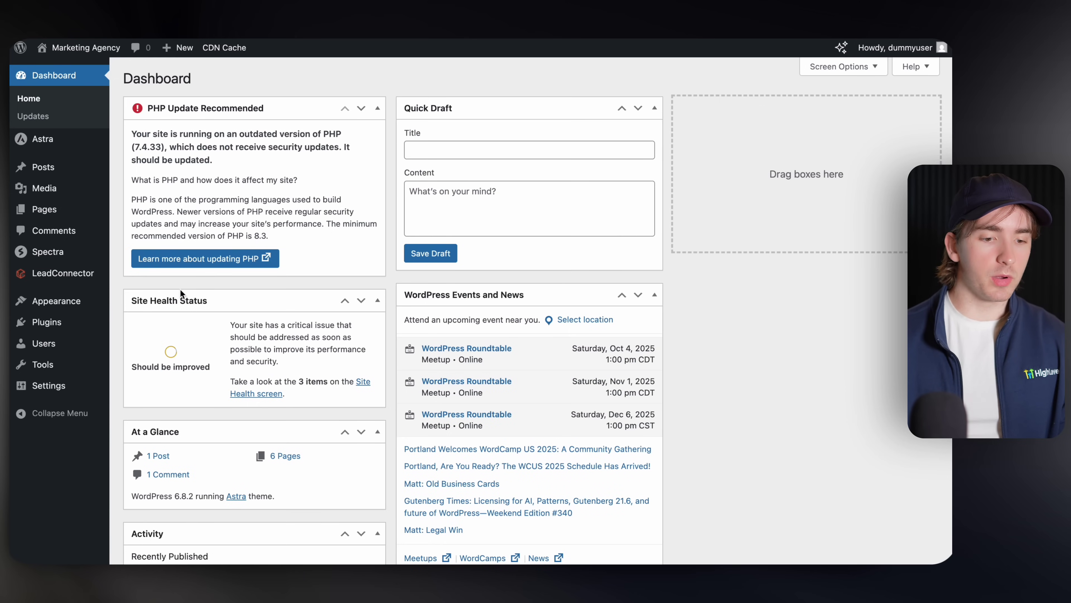
pyautogui.moveTo(69, 327)
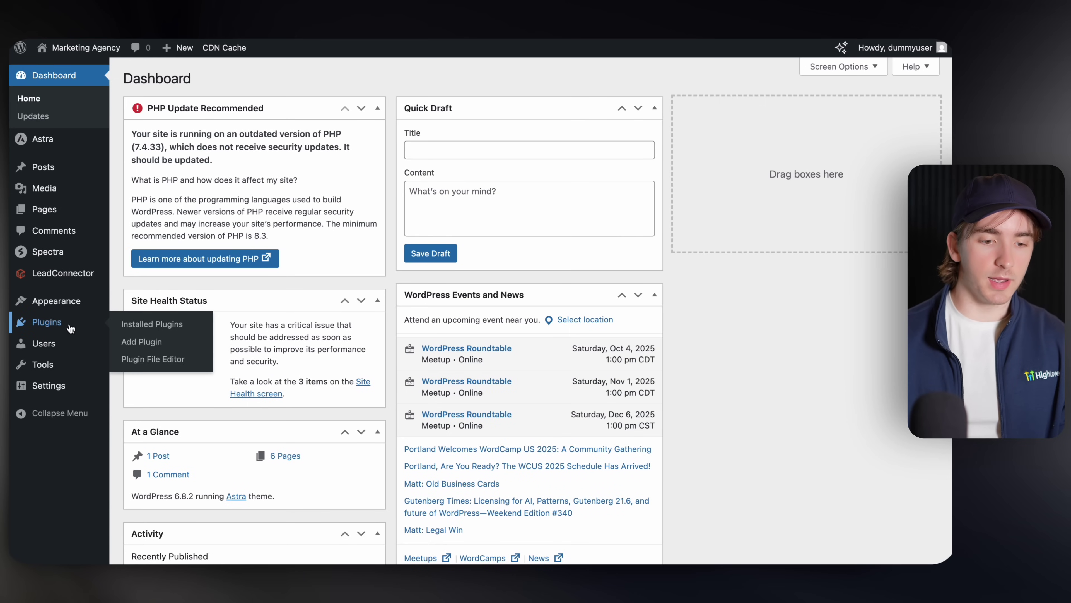
pyautogui.click(137, 333)
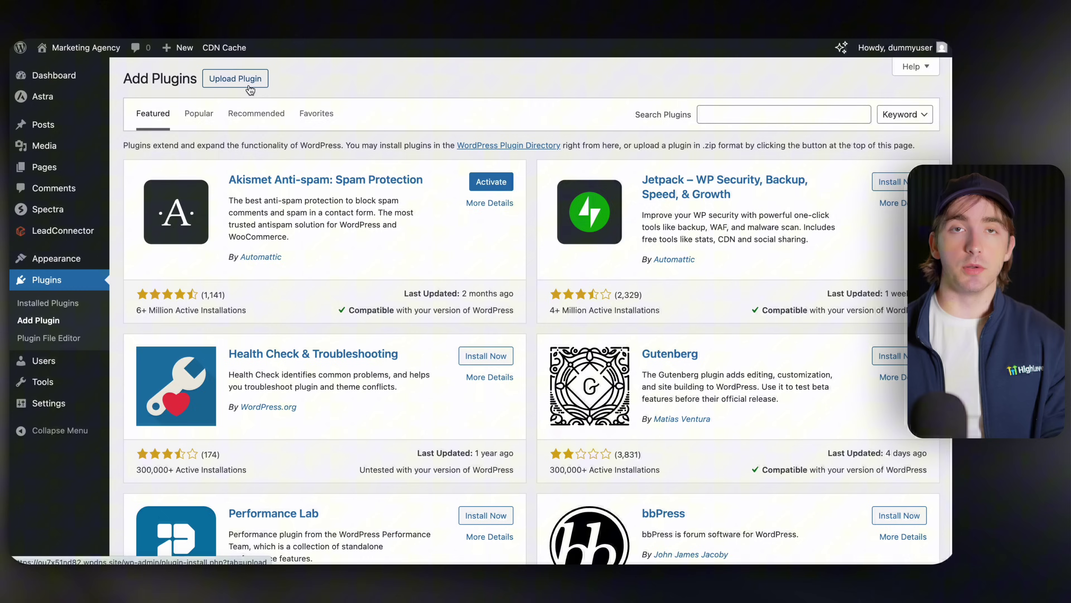
pyautogui.click(251, 89)
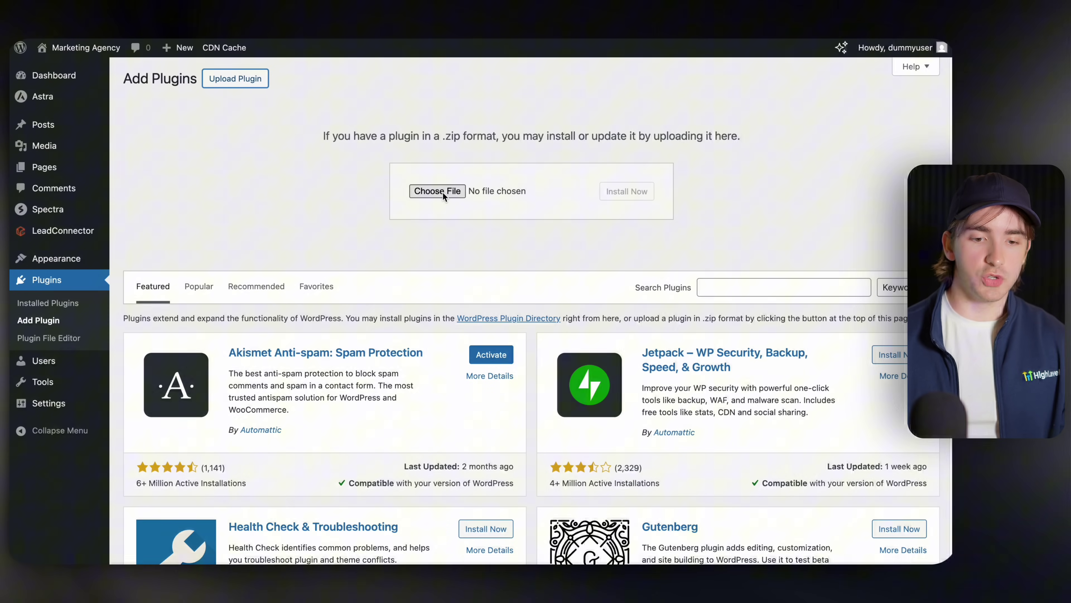
pyautogui.click(435, 192)
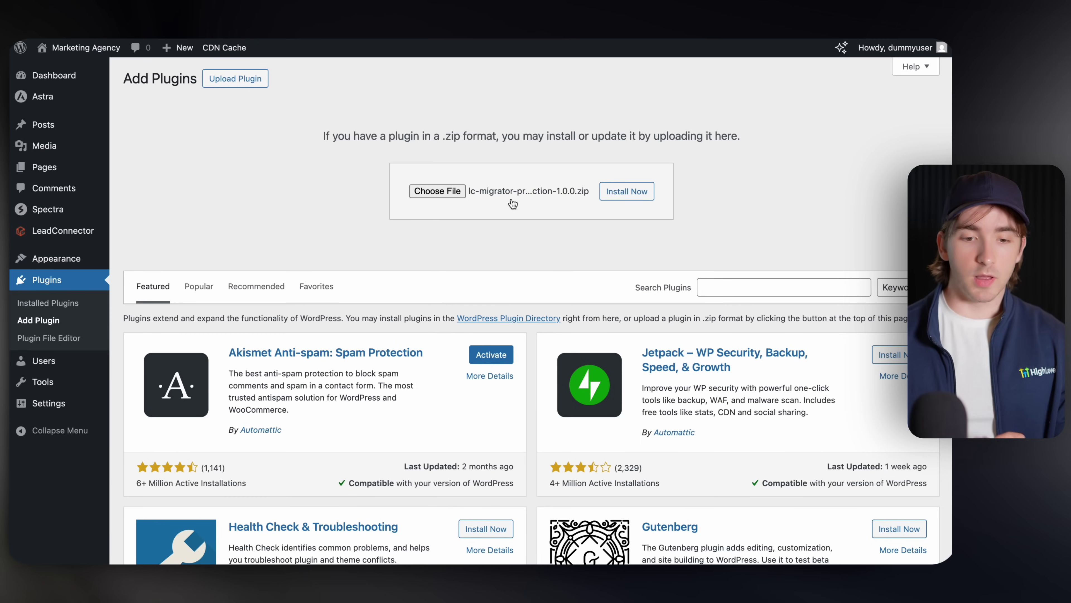
pyautogui.click(626, 193)
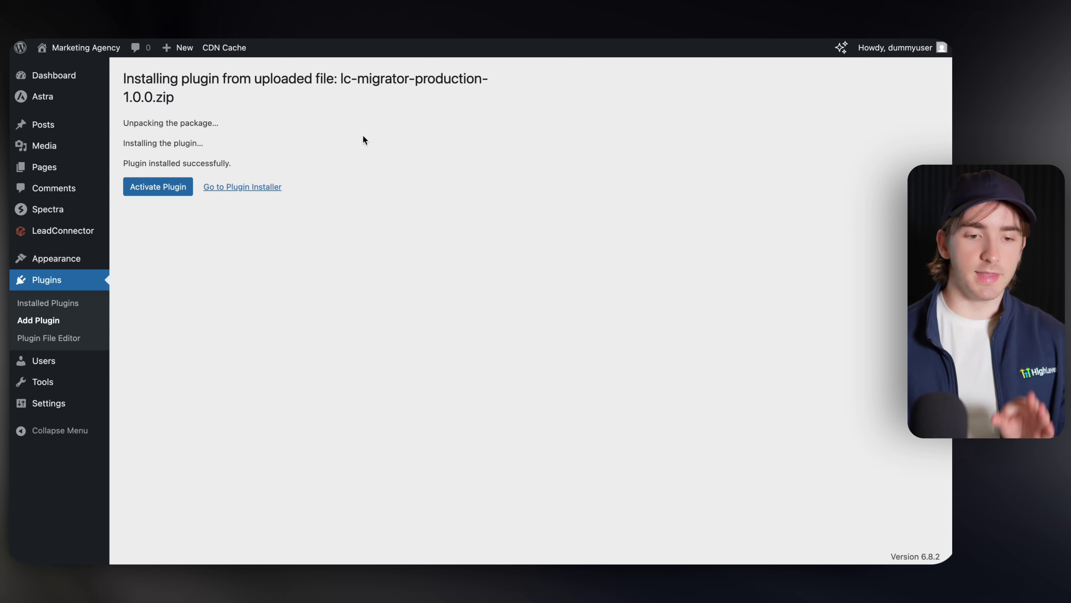
pyautogui.click(161, 193)
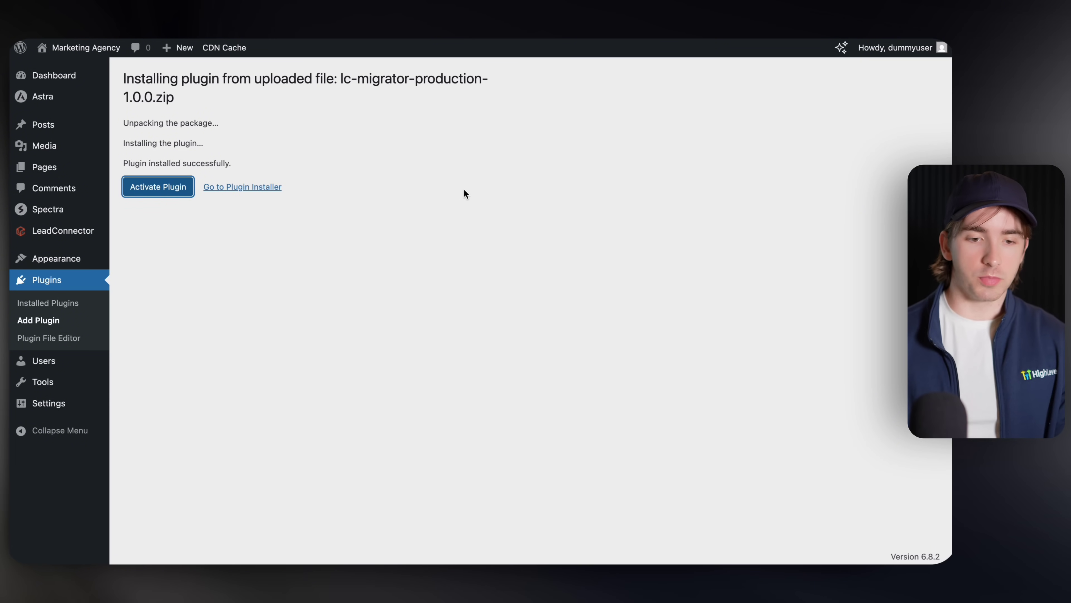
pyautogui.moveTo(230, 120); pyautogui.dragTo(131, 110)
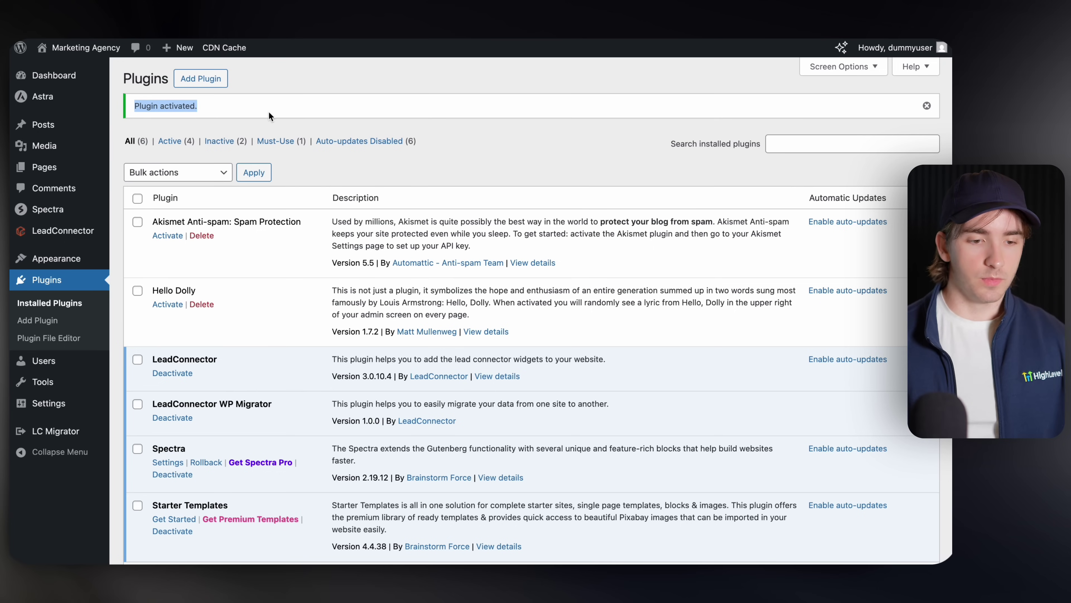
# Check the LeadConnector WP Migrator entry in the plugin list, then open the LC Migrator page
pyautogui.scroll(-3, 254, 244)
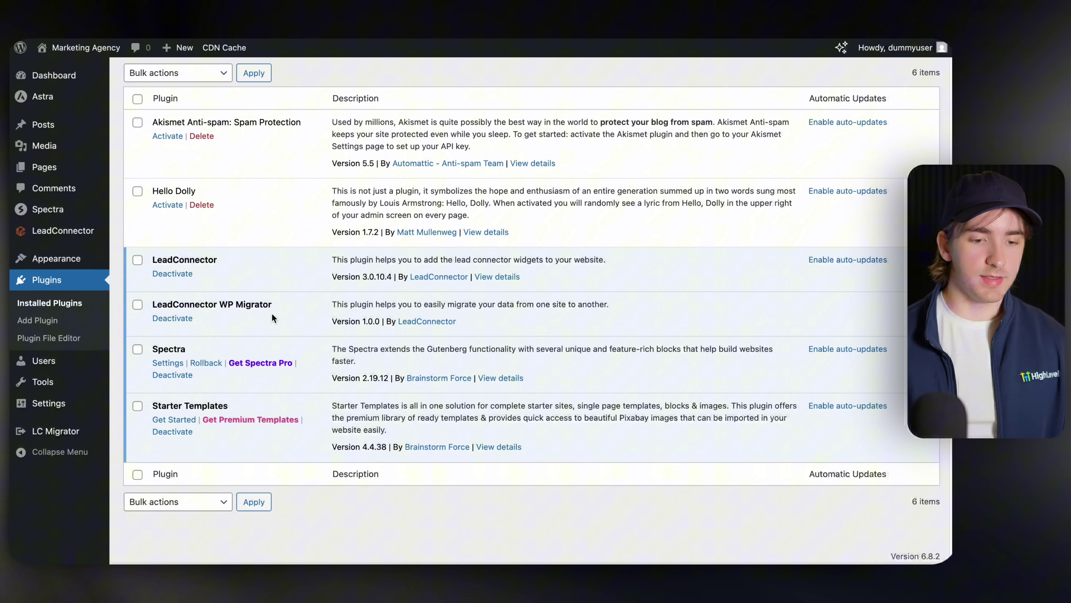
pyautogui.moveTo(272, 313); pyautogui.dragTo(152, 306)
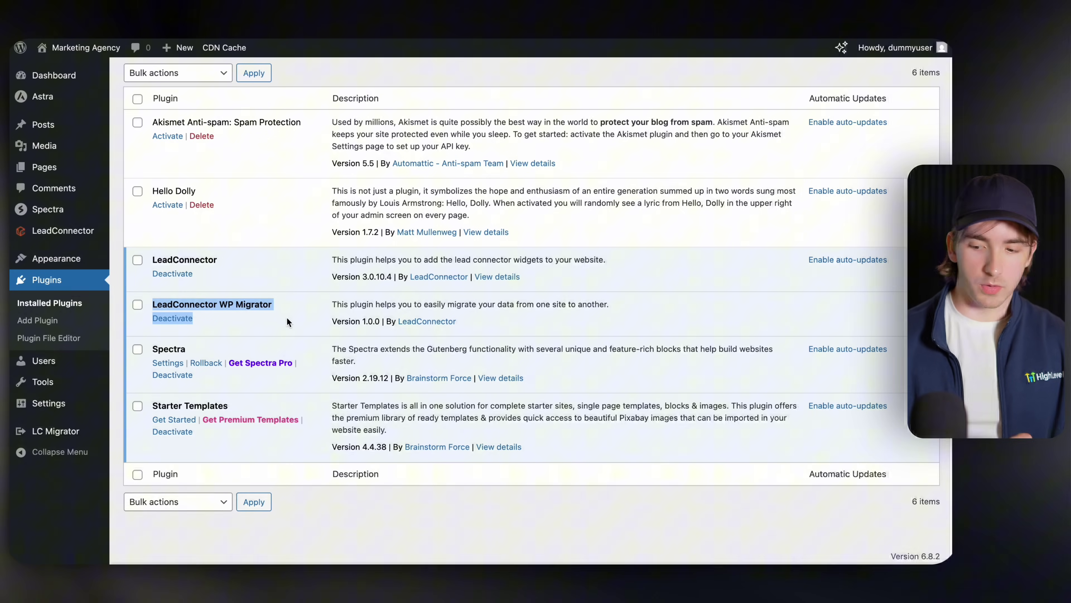
pyautogui.click(252, 269)
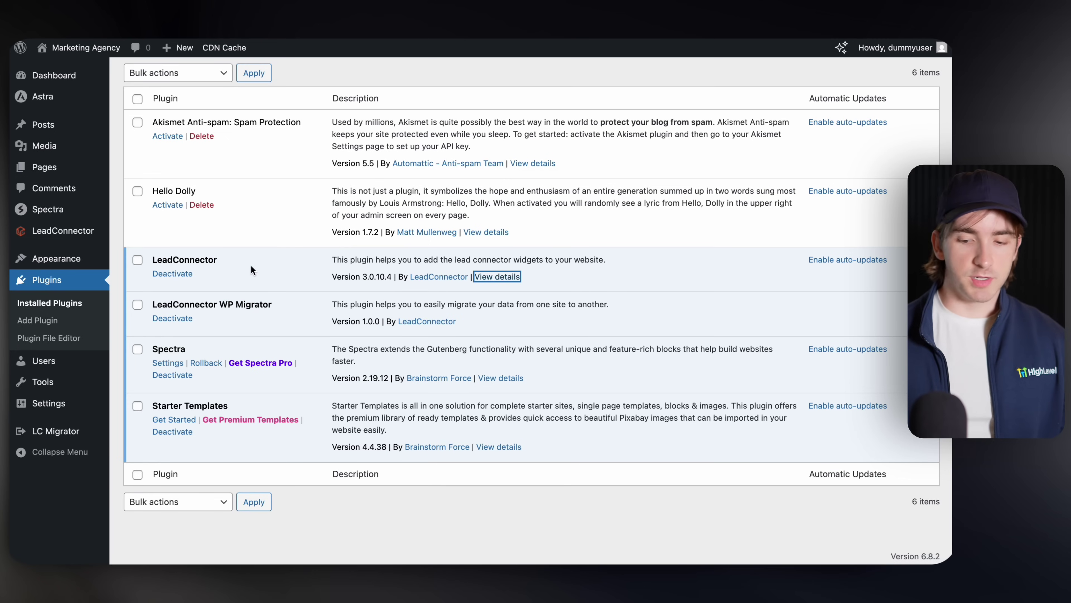
pyautogui.click(62, 437)
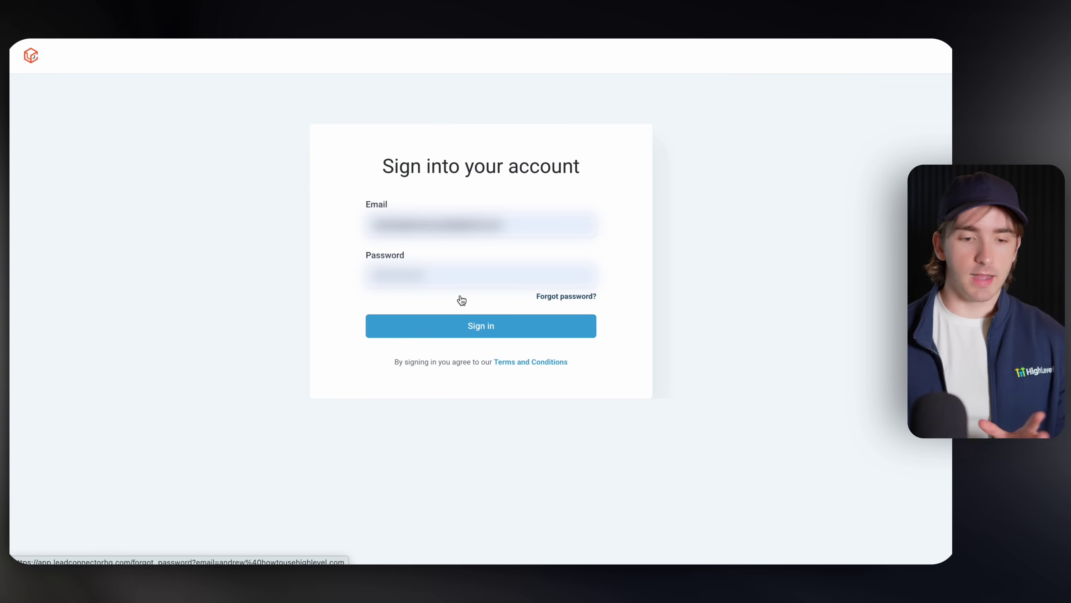
# Sign into LeadConnector, review the LC Migrator app's WordPress read permissions and approve the install
pyautogui.click(476, 330)
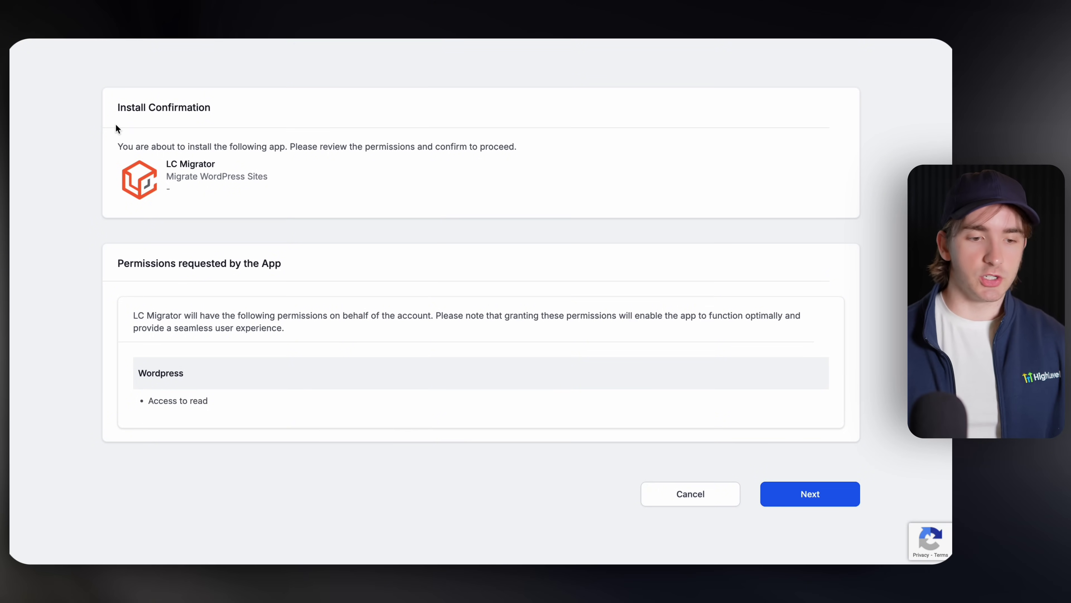
pyautogui.moveTo(105, 106); pyautogui.dragTo(287, 210)
pyautogui.click(287, 213)
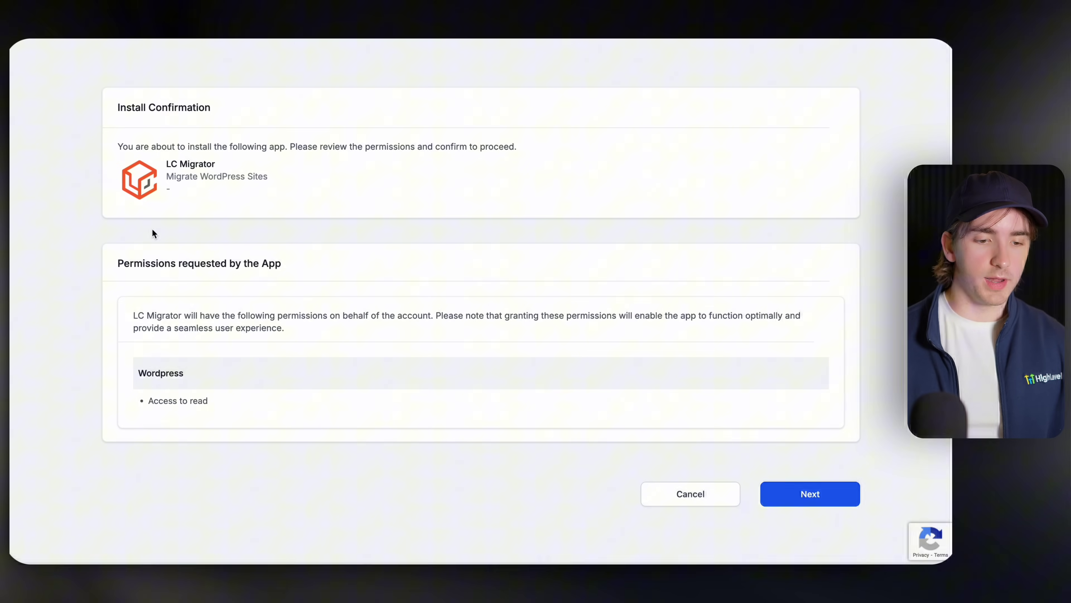
pyautogui.moveTo(152, 234); pyautogui.dragTo(389, 433)
pyautogui.click(410, 451)
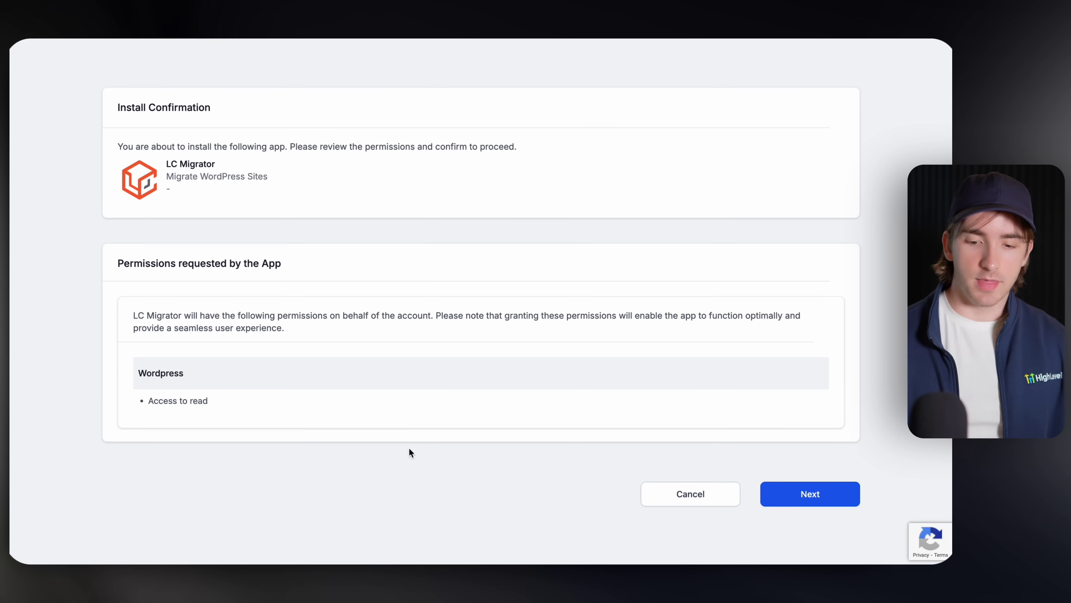
pyautogui.click(839, 499)
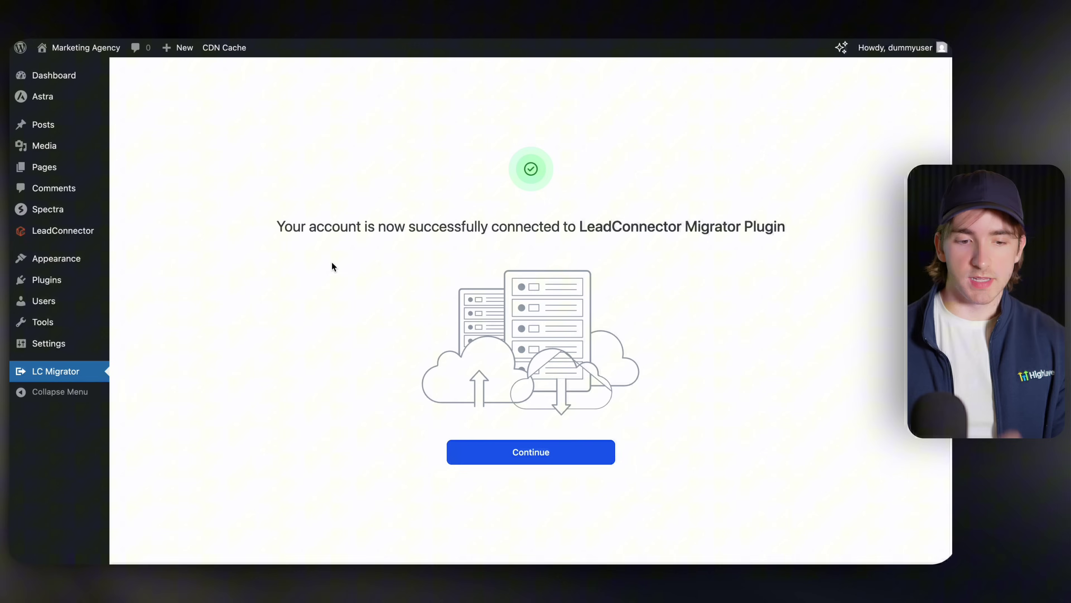
# Choose Demo Marketing Agency (183256) as the target website and acknowledge its data will be overwritten
pyautogui.moveTo(197, 162); pyautogui.dragTo(743, 401)
pyautogui.click(742, 399)
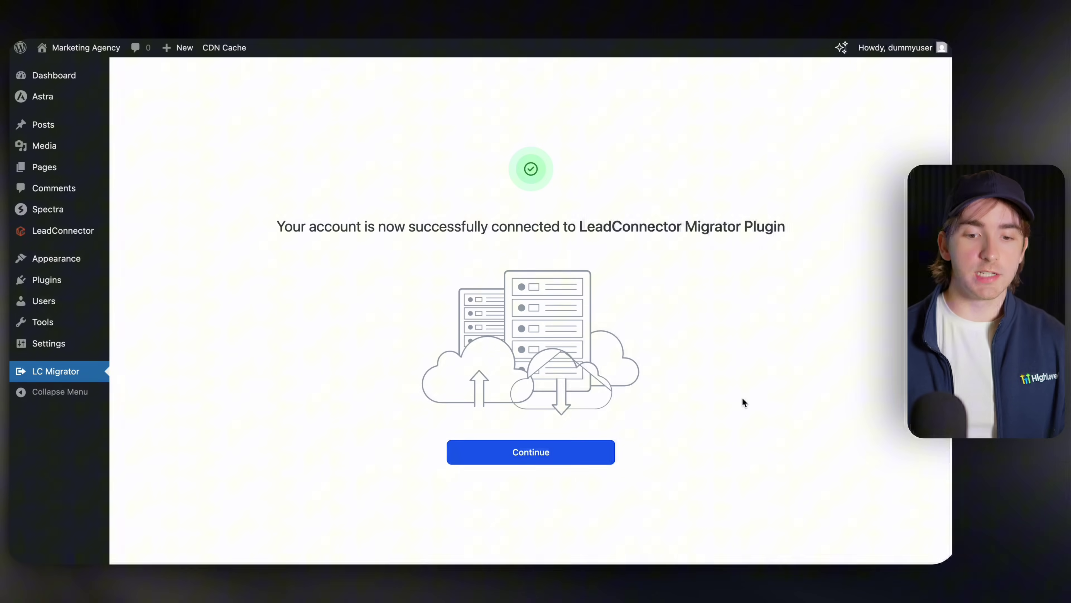
pyautogui.click(563, 451)
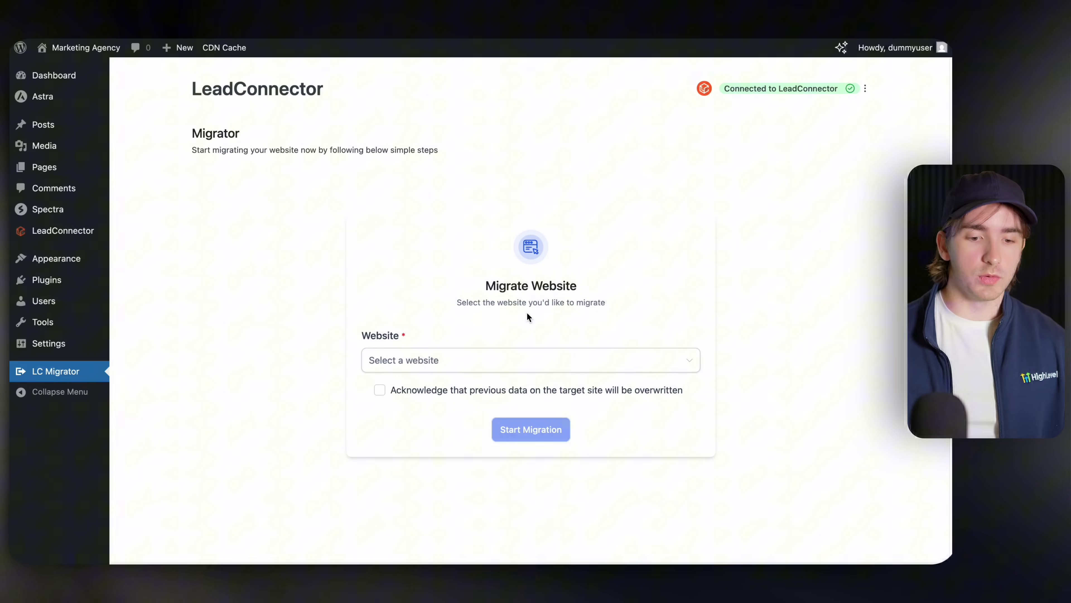
pyautogui.click(445, 363)
pyautogui.click(445, 389)
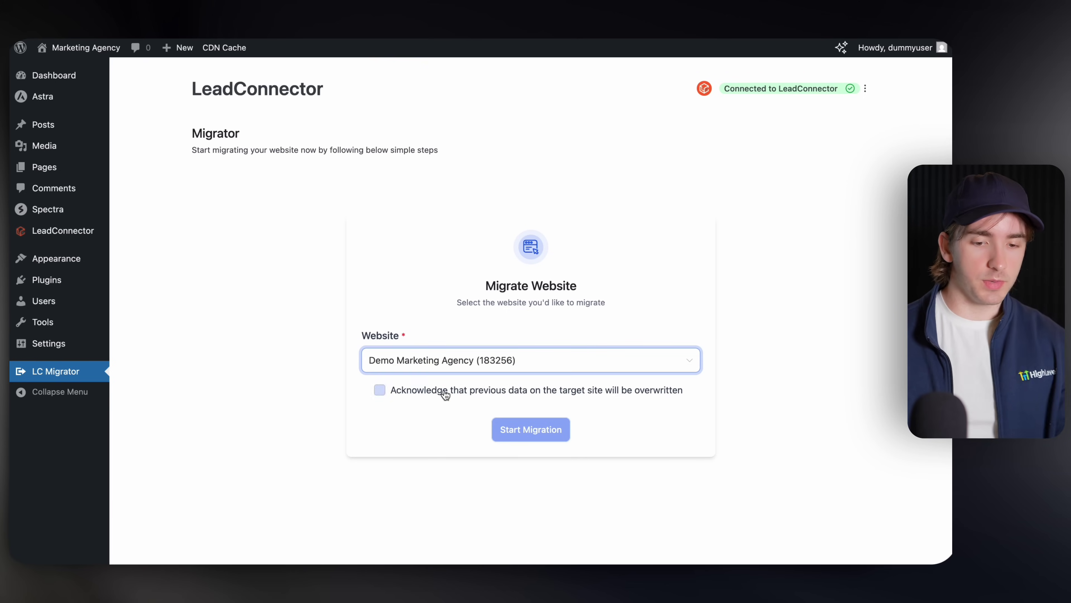
pyautogui.click(380, 391)
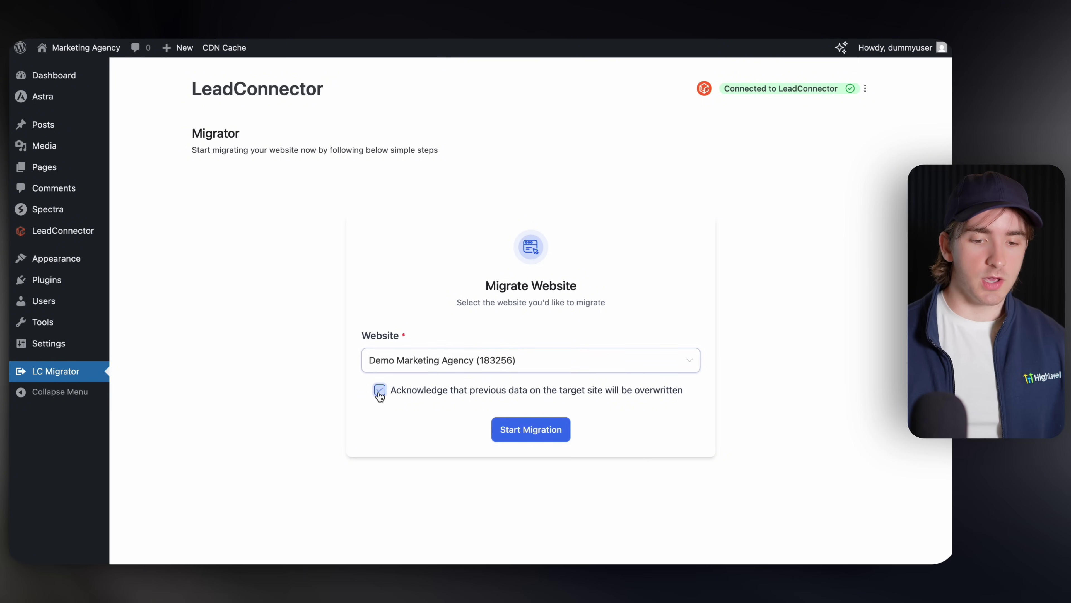
# Start the migration into Demo Marketing Agency and let the progress bar run to completion
pyautogui.click(547, 439)
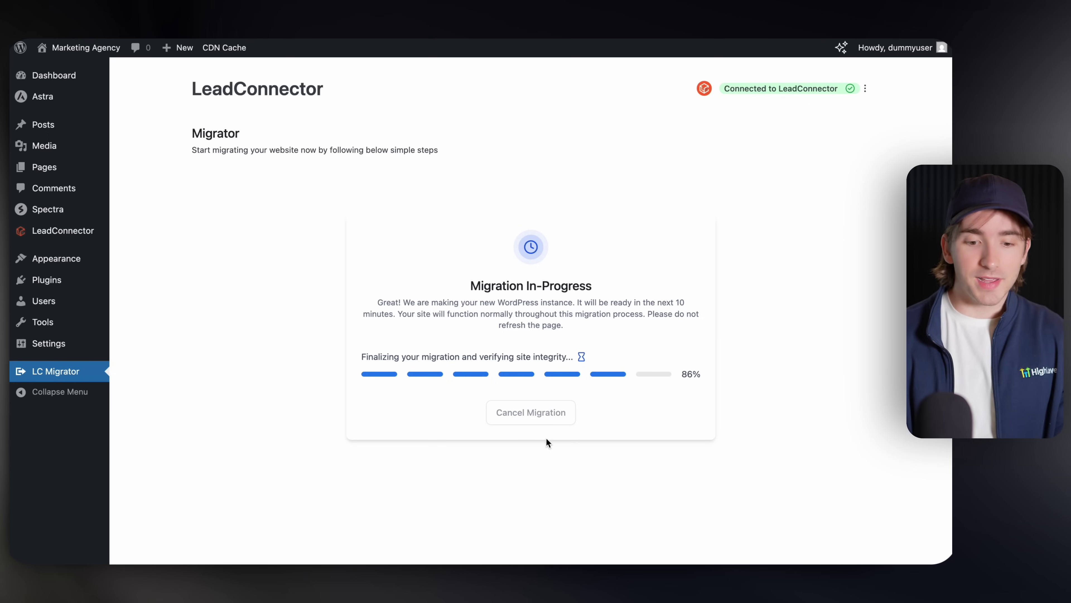
pyautogui.doubleClick(692, 375)
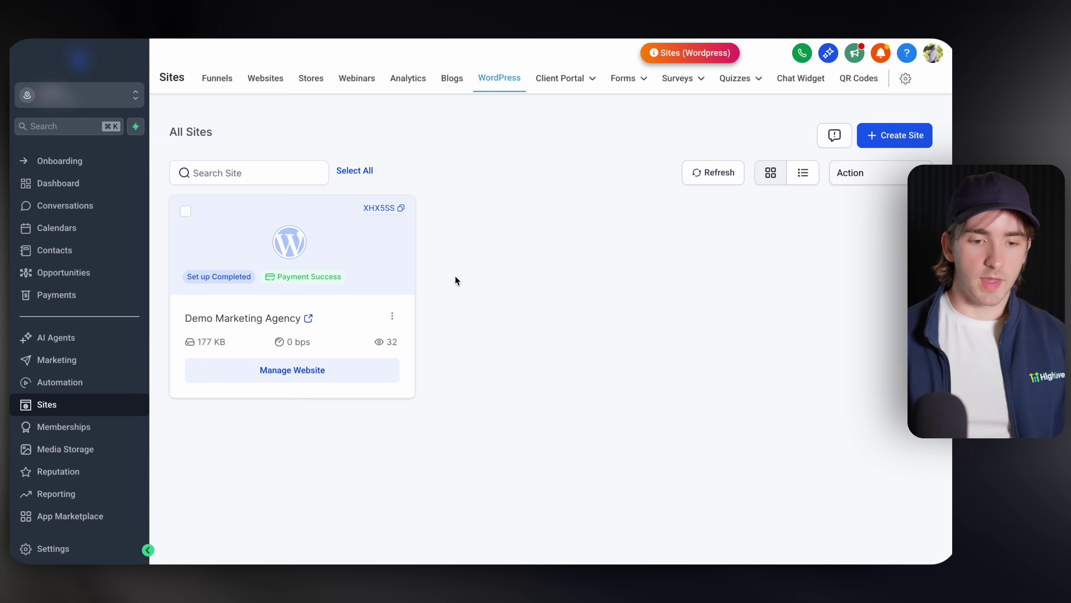
# Open the migrated Demo Marketing Agency site live and scroll its 'Creative & Innovative Ideas' homepage
pyautogui.click(308, 318)
pyautogui.scroll(-15, 318, 304)
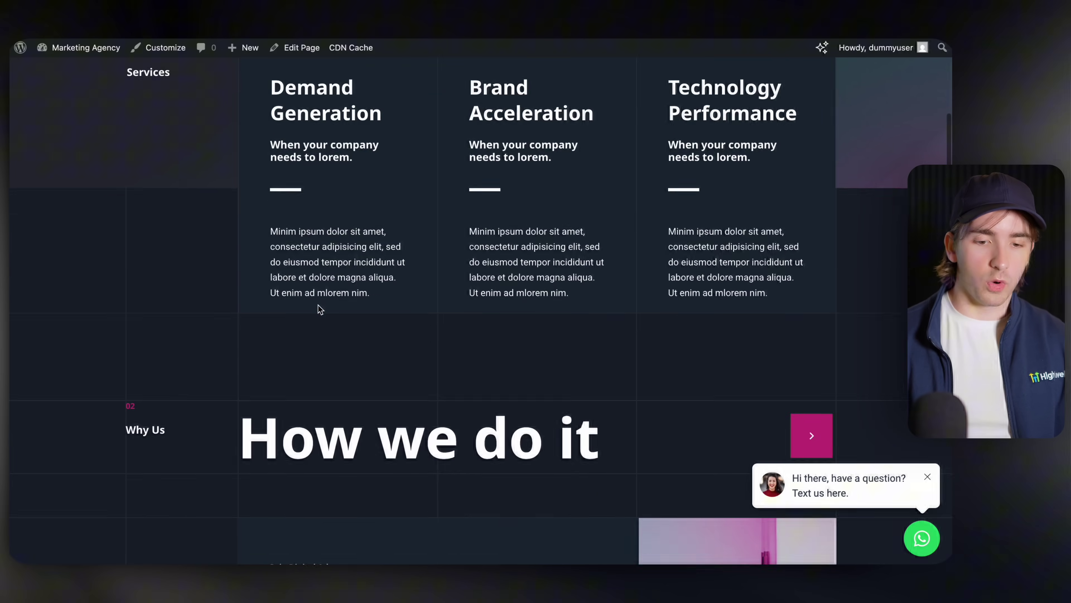
pyautogui.scroll(15, 319, 305)
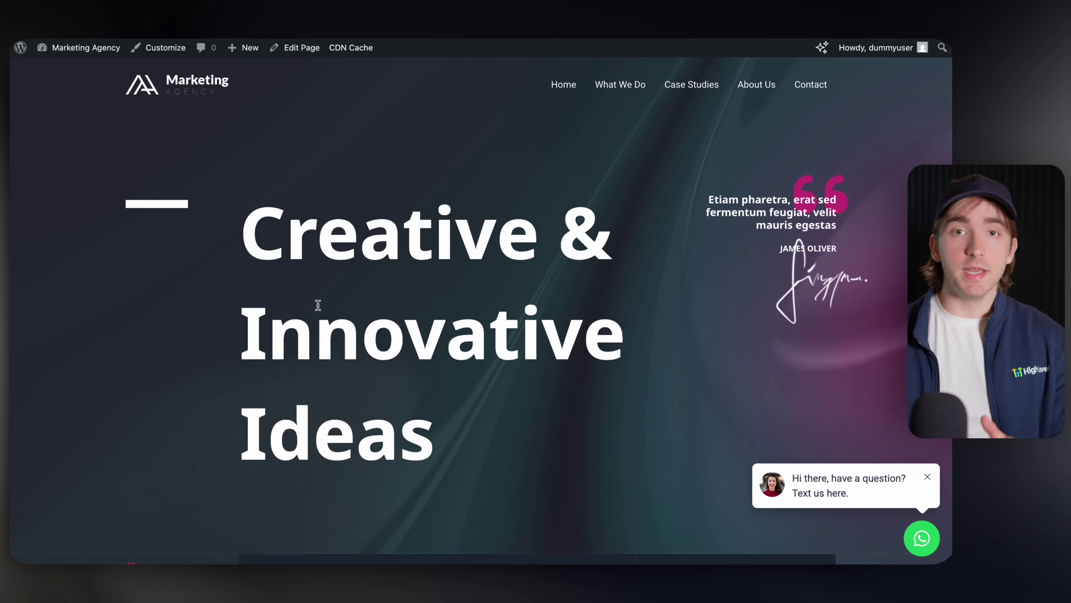